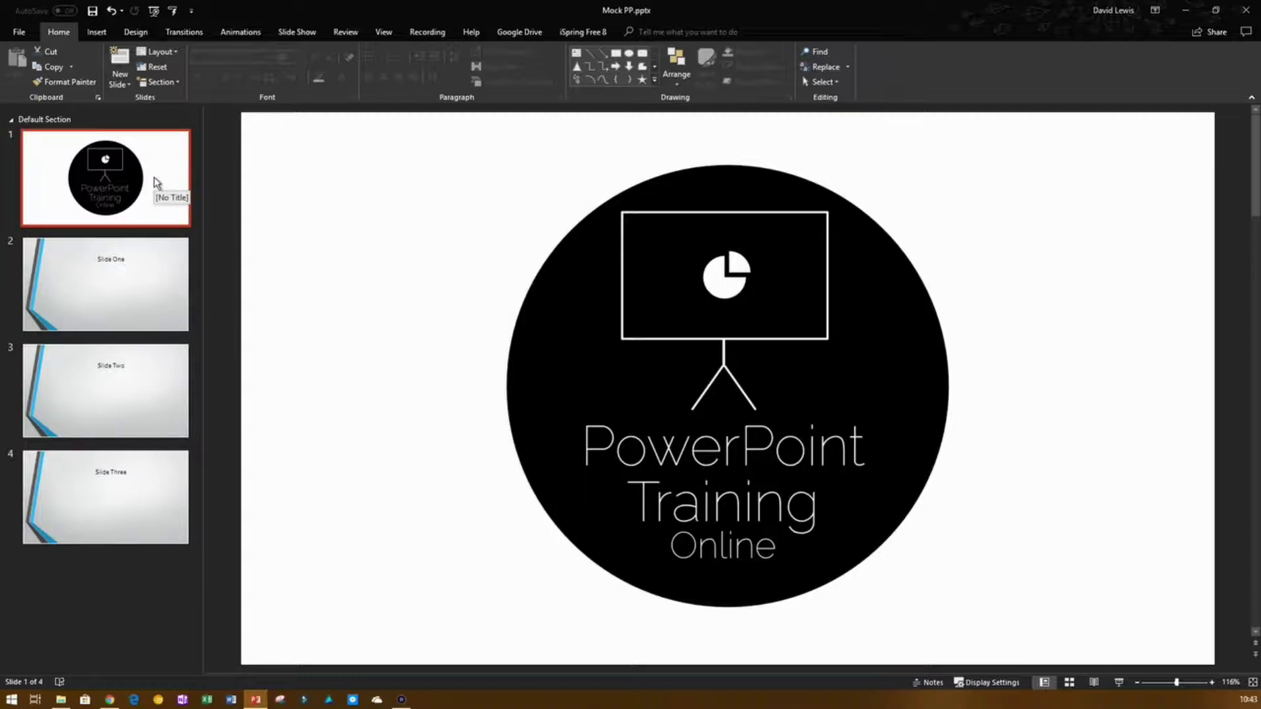
- Browse the Slide One and Slide Three thumbnails to review the current slide order
left_click(133, 327)
left_click(133, 371)
left_click(139, 518)
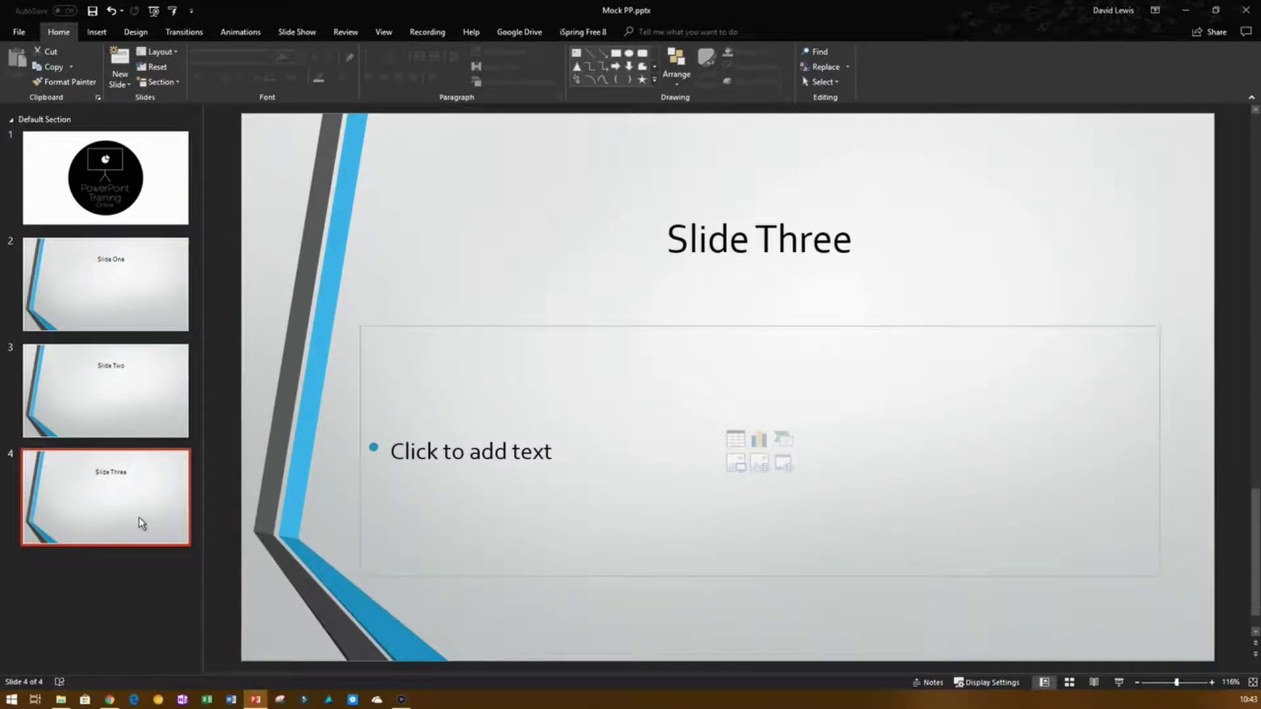
left_click(133, 299)
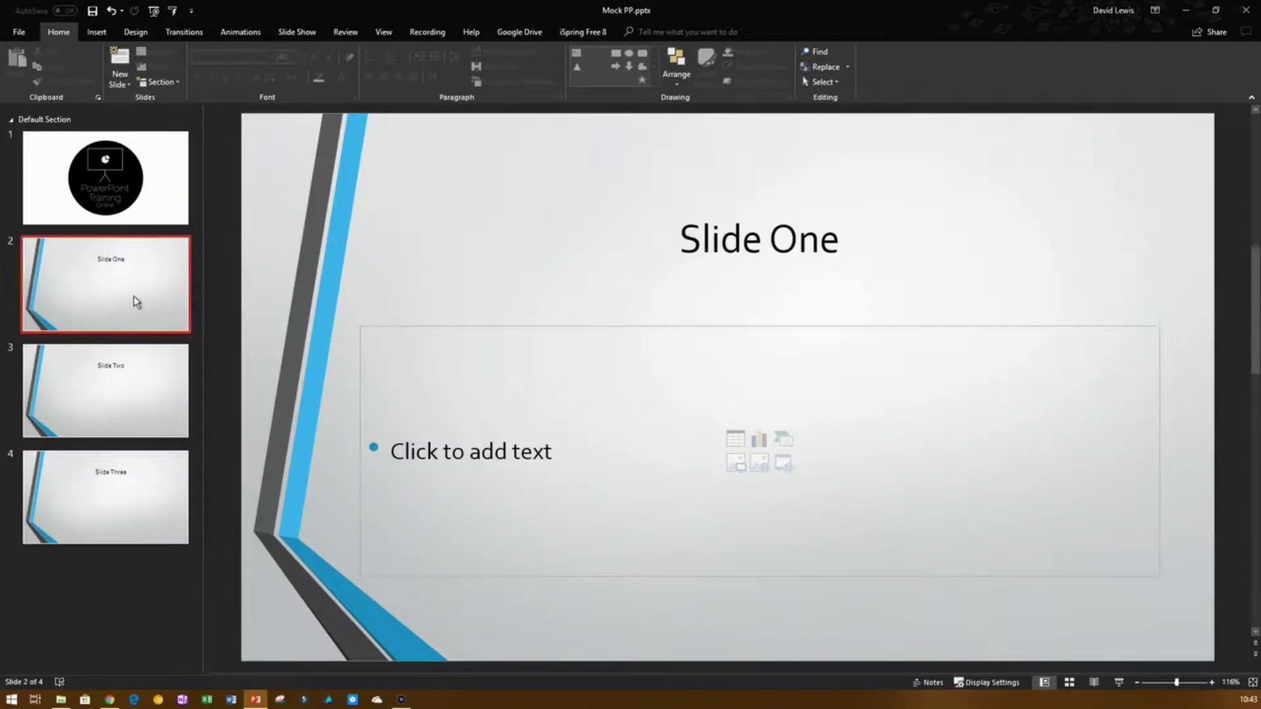
- Drag Slide Two above Slide One into second place, then widen the thumbnail pane
left_click(125, 415)
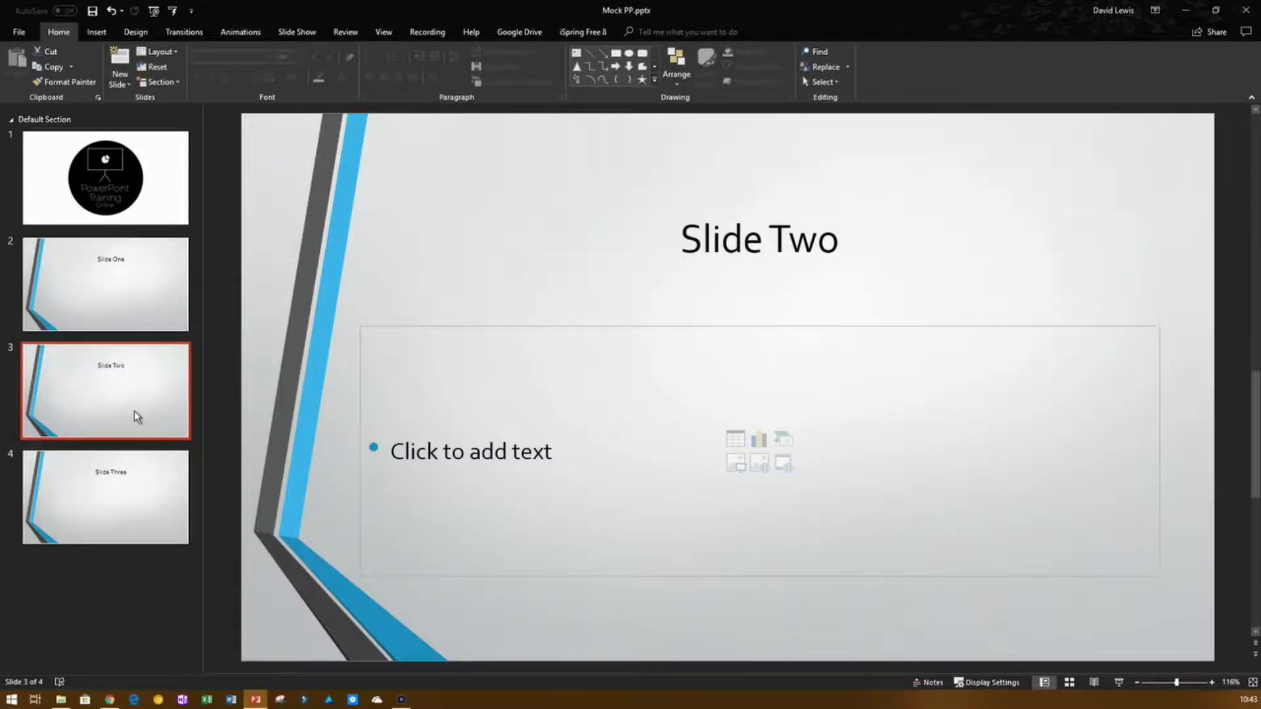
left_click_drag(132, 411, 146, 599)
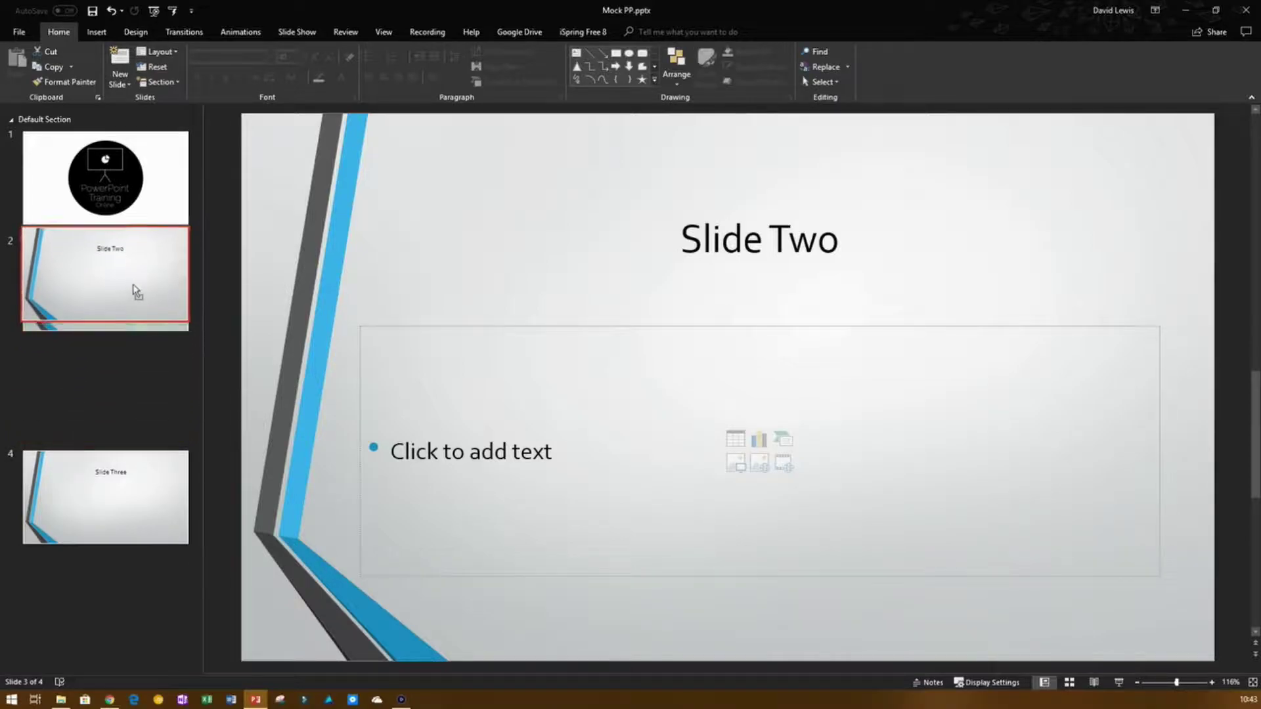
left_click_drag(146, 599, 140, 282)
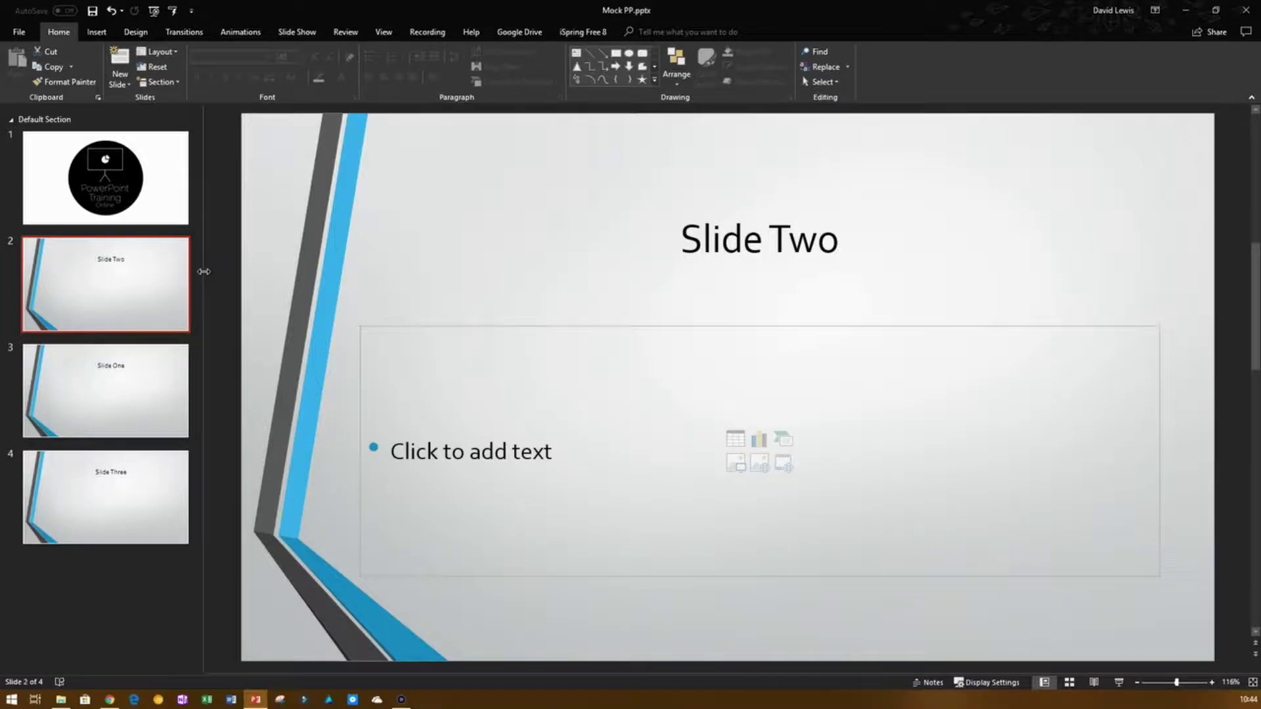
left_click_drag(203, 272, 317, 273)
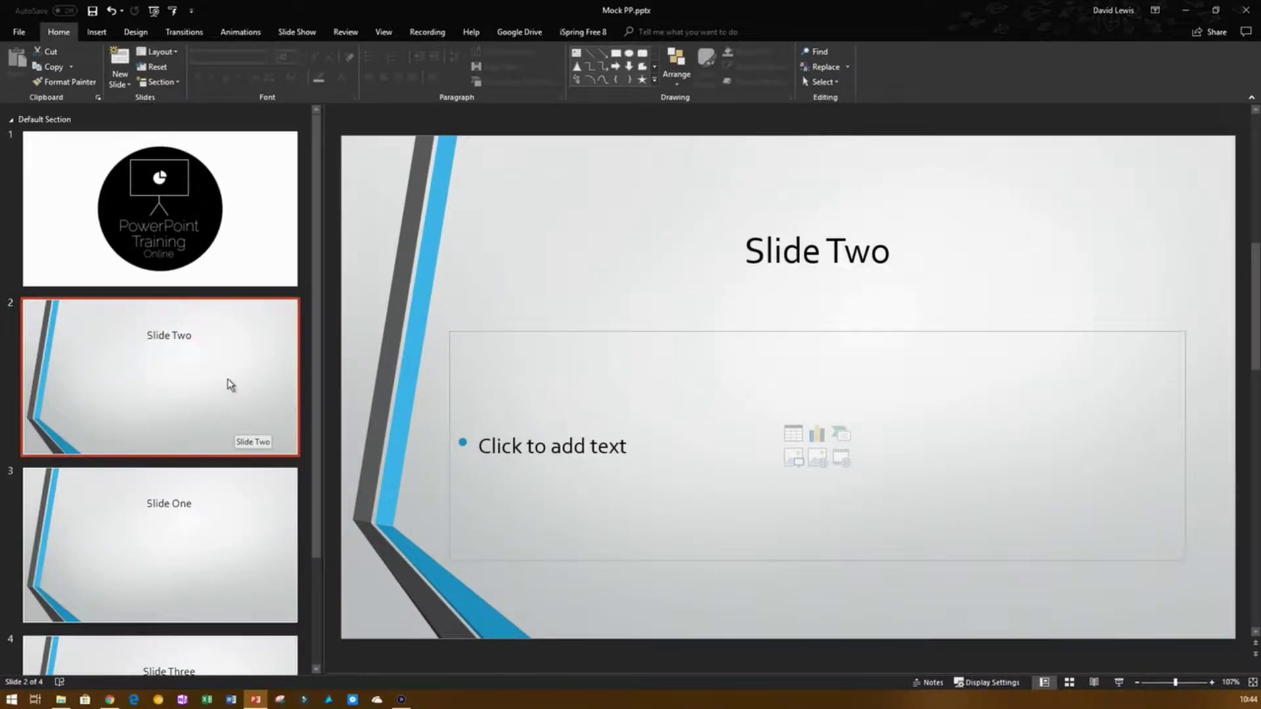
- Narrow the thumbnail pane and move Slide Two and Slide One together below Slide Three
scroll(248, 380, "down", 2)
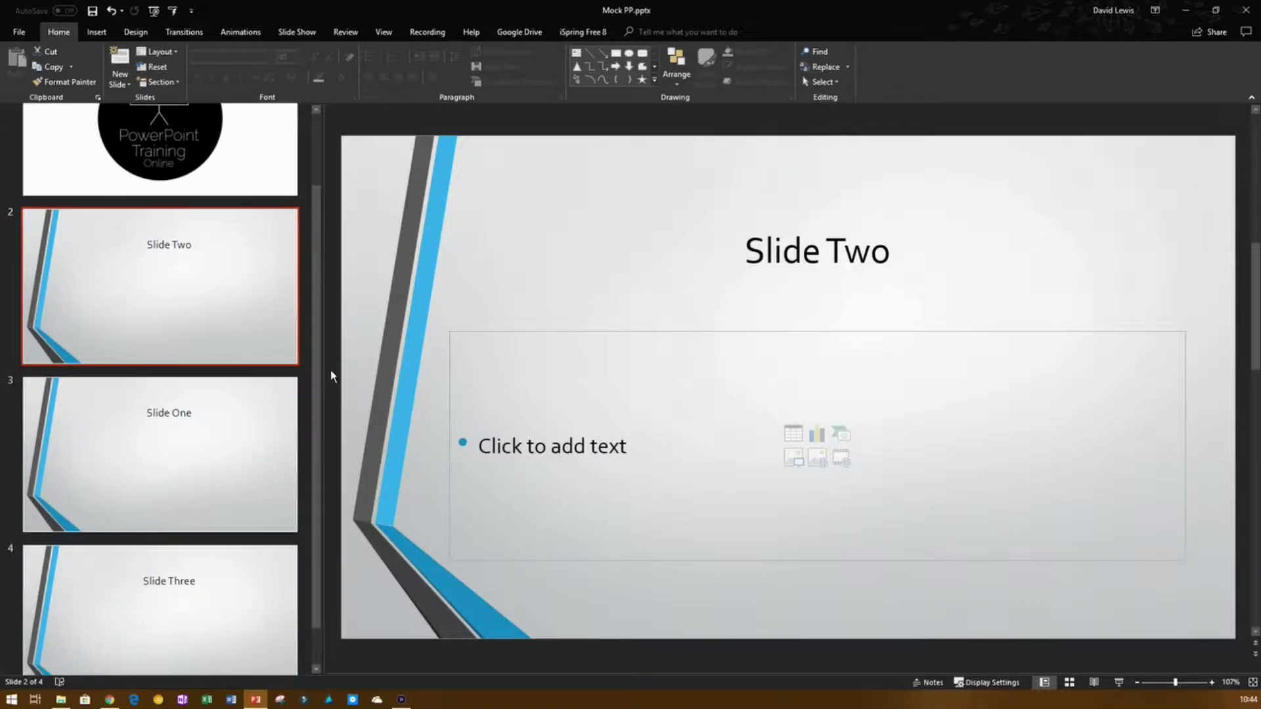
left_click_drag(326, 367, 241, 362)
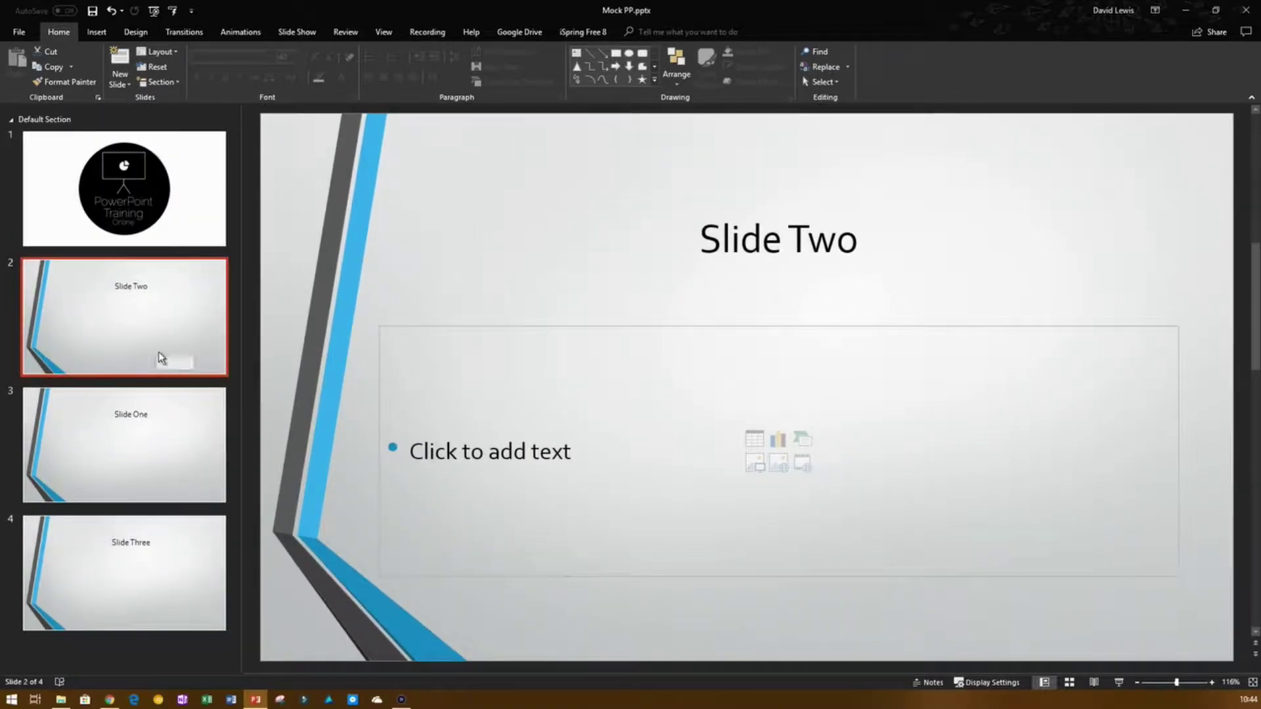
left_click(158, 423)
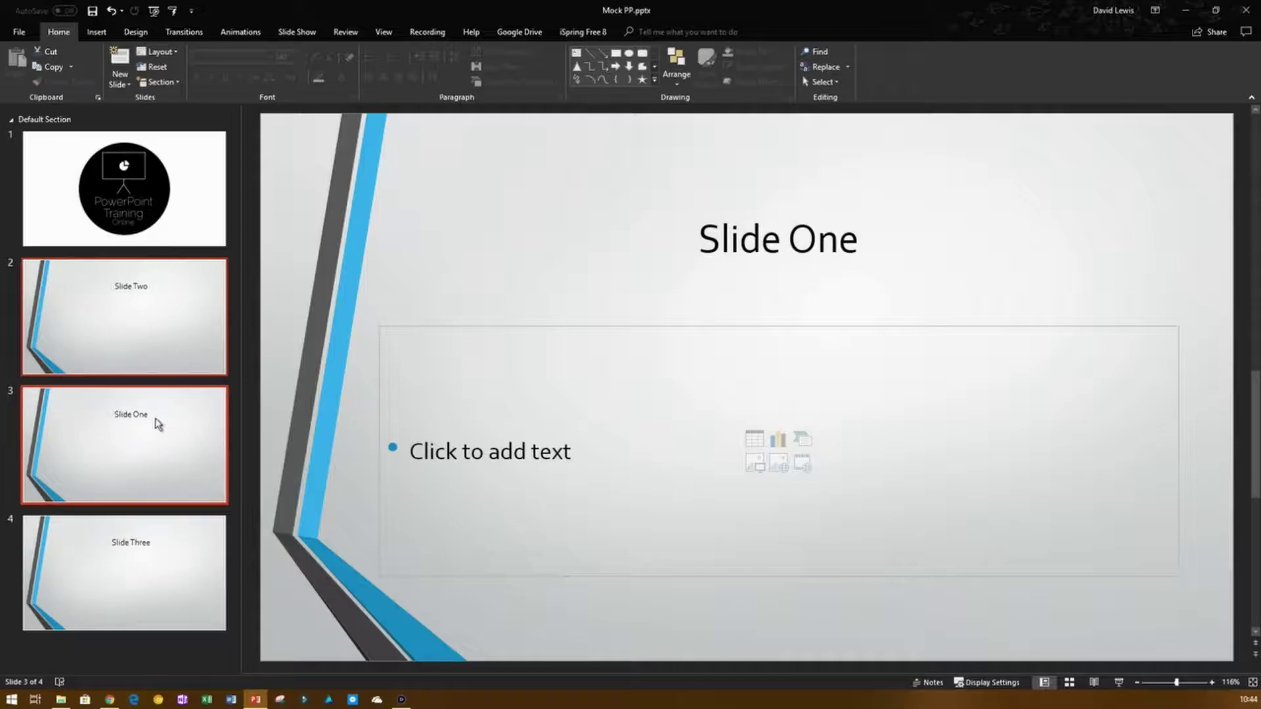
left_click_drag(158, 321, 163, 545)
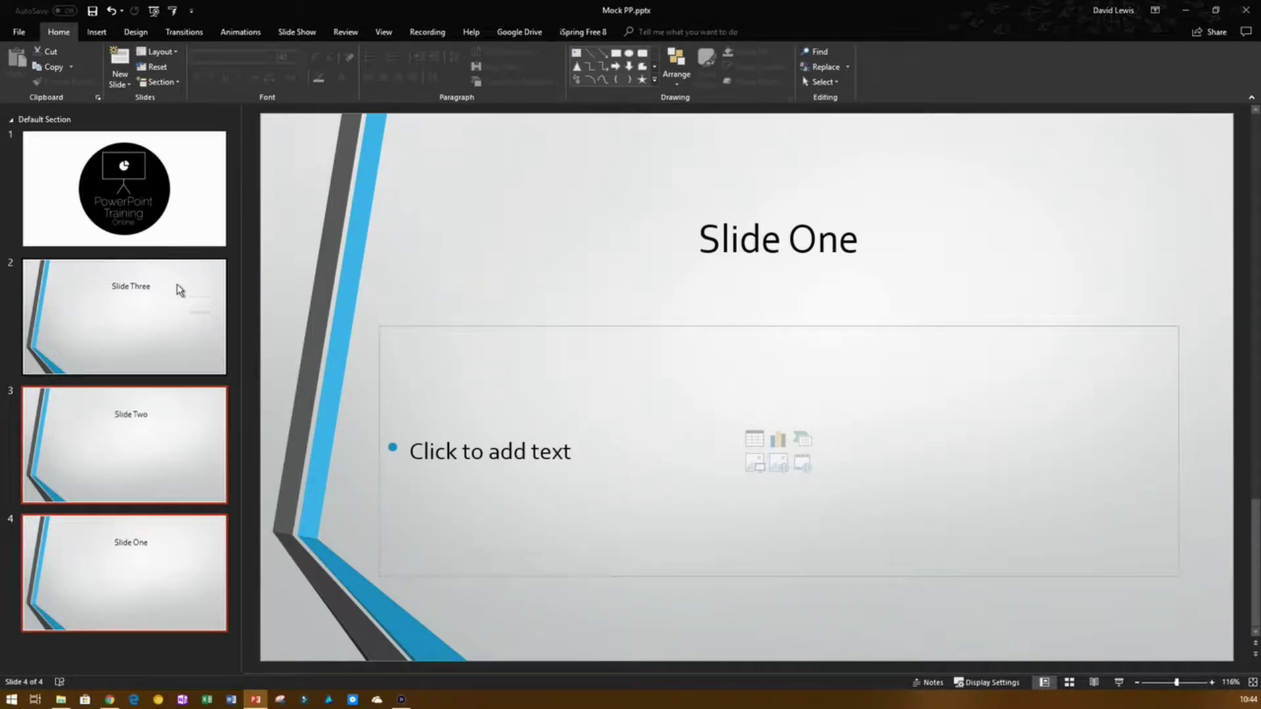
left_click(151, 336)
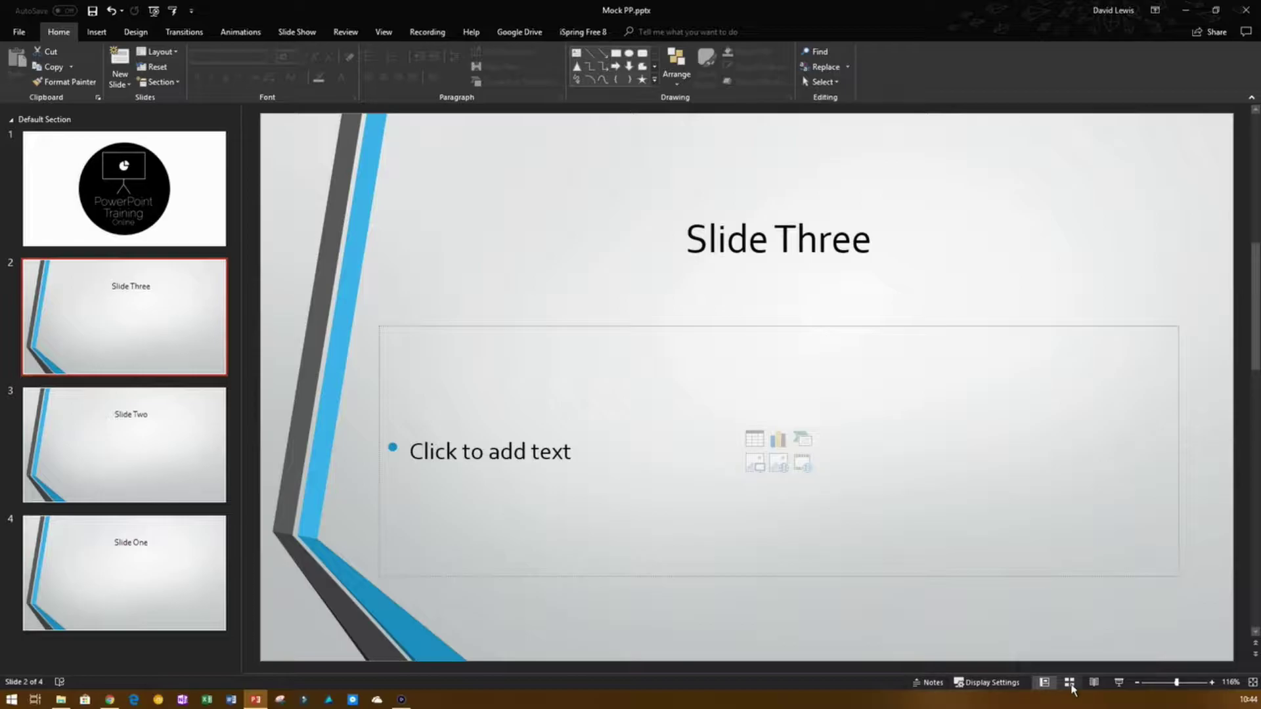
left_click(1072, 684)
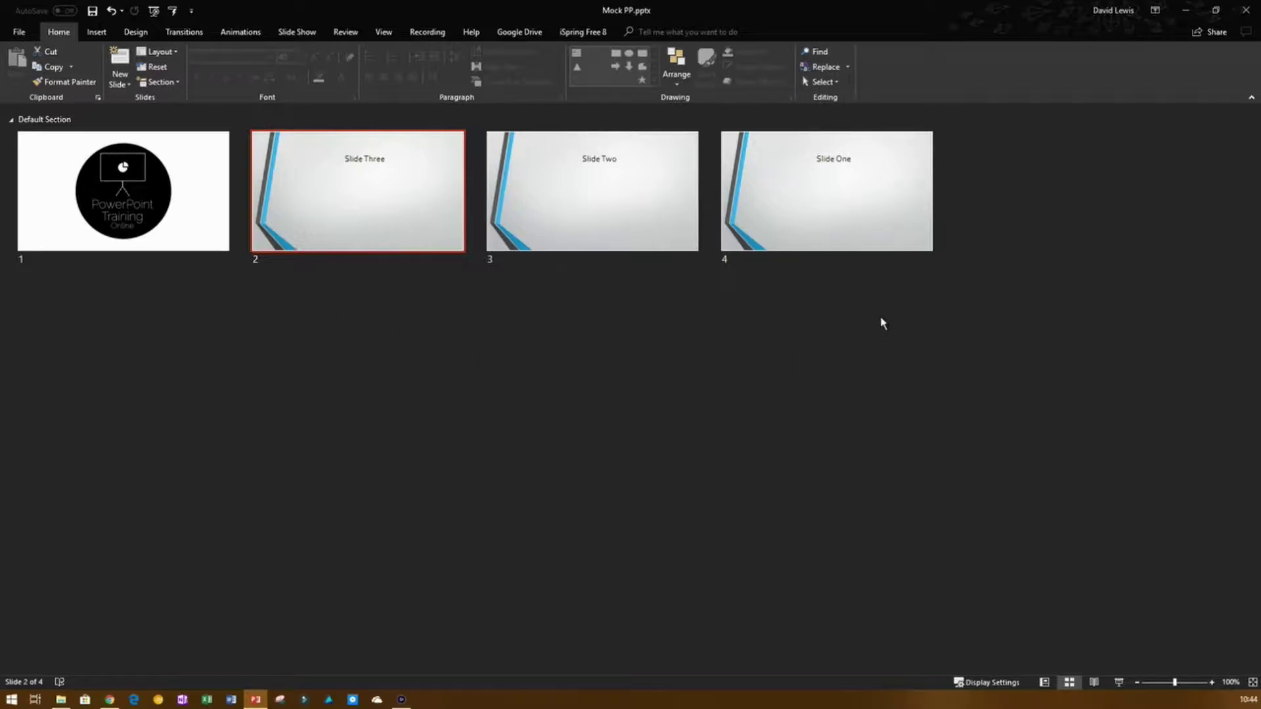
- In Slide Sorter, drag thumbnails until the order is title, Slide One, Slide Two, Slide Three
left_click(853, 348)
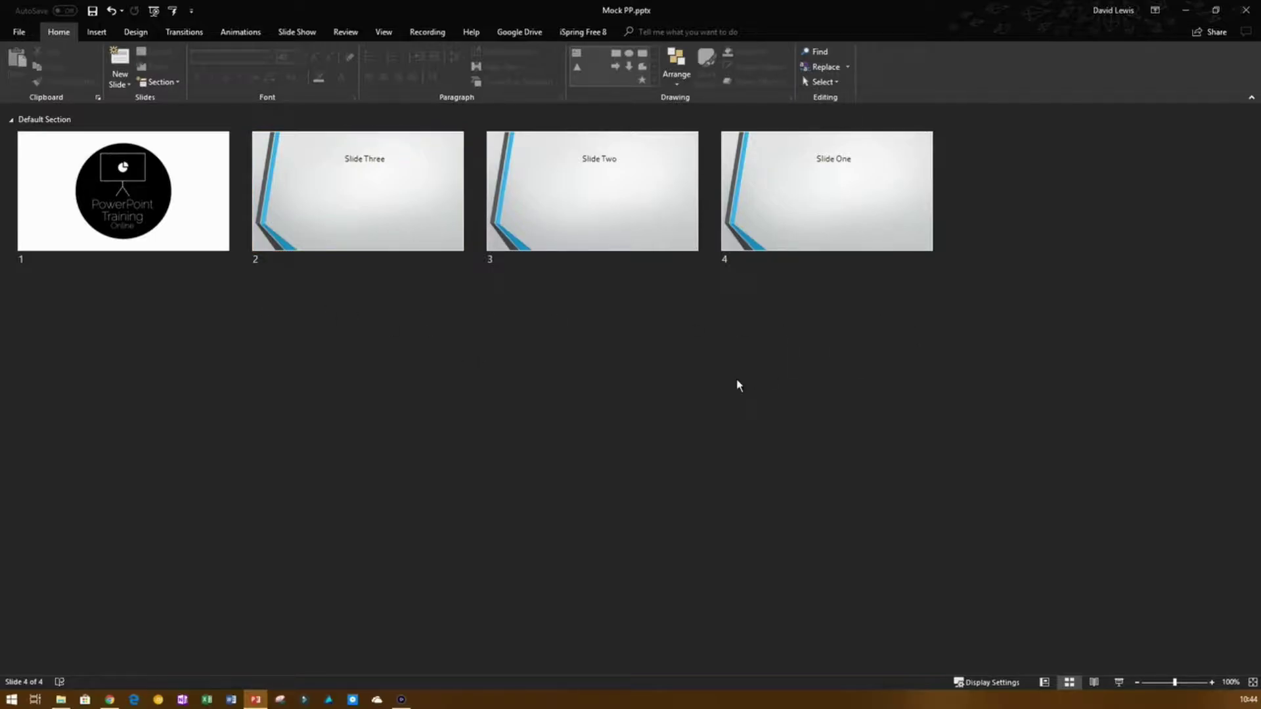
left_click(821, 220)
left_click_drag(823, 218, 296, 211)
left_click(603, 211)
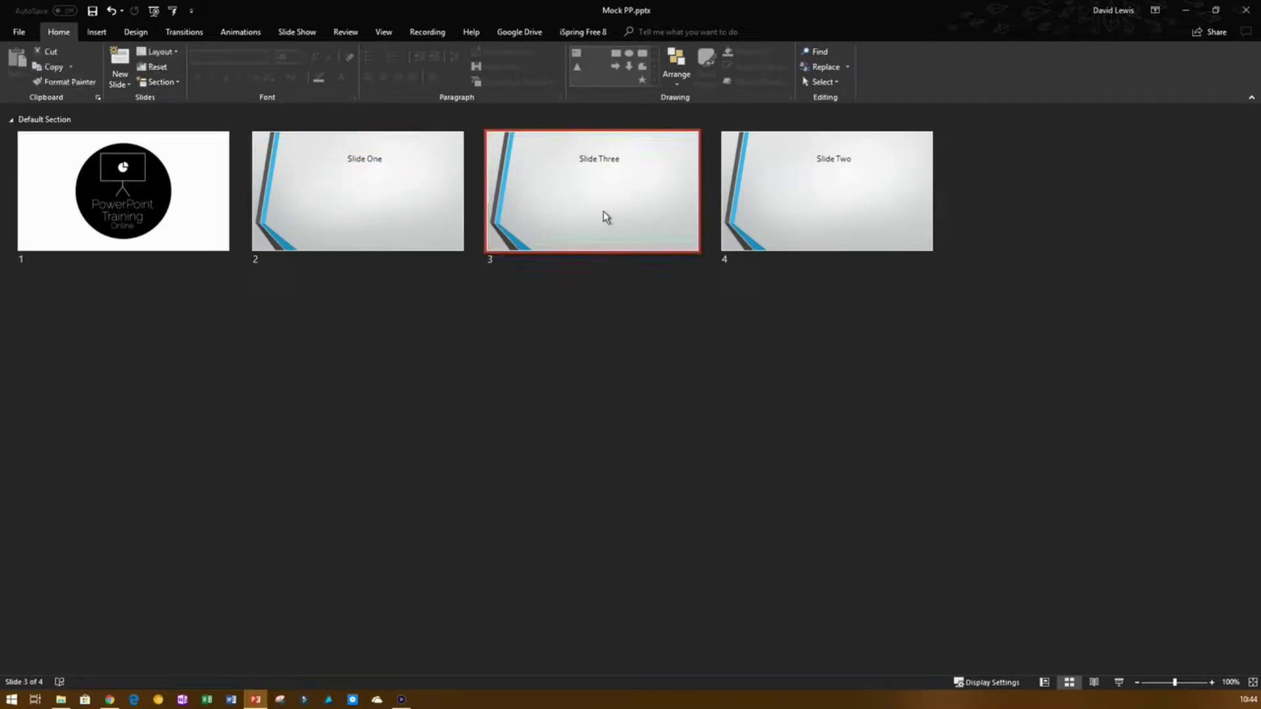
mouse_move(768, 183)
left_mouse_down()
mouse_move(282, 182)
mouse_move(444, 439)
left_mouse_up()
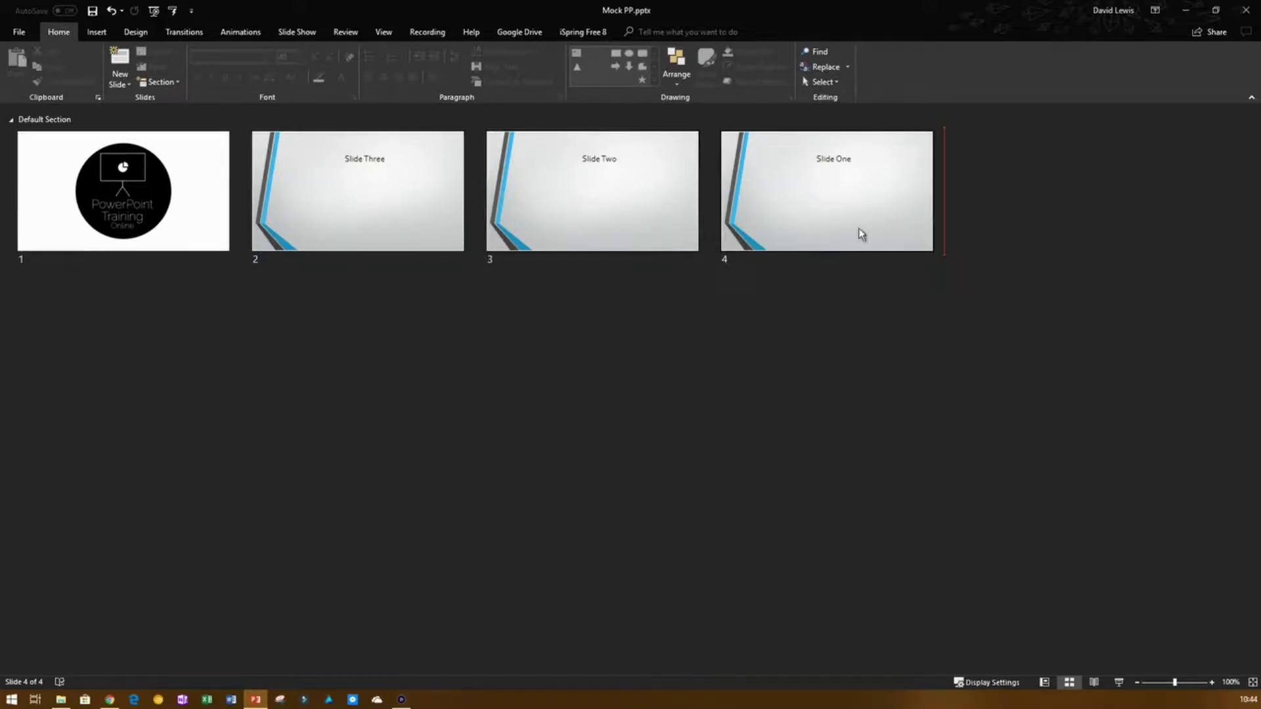
left_click_drag(355, 214, 994, 236)
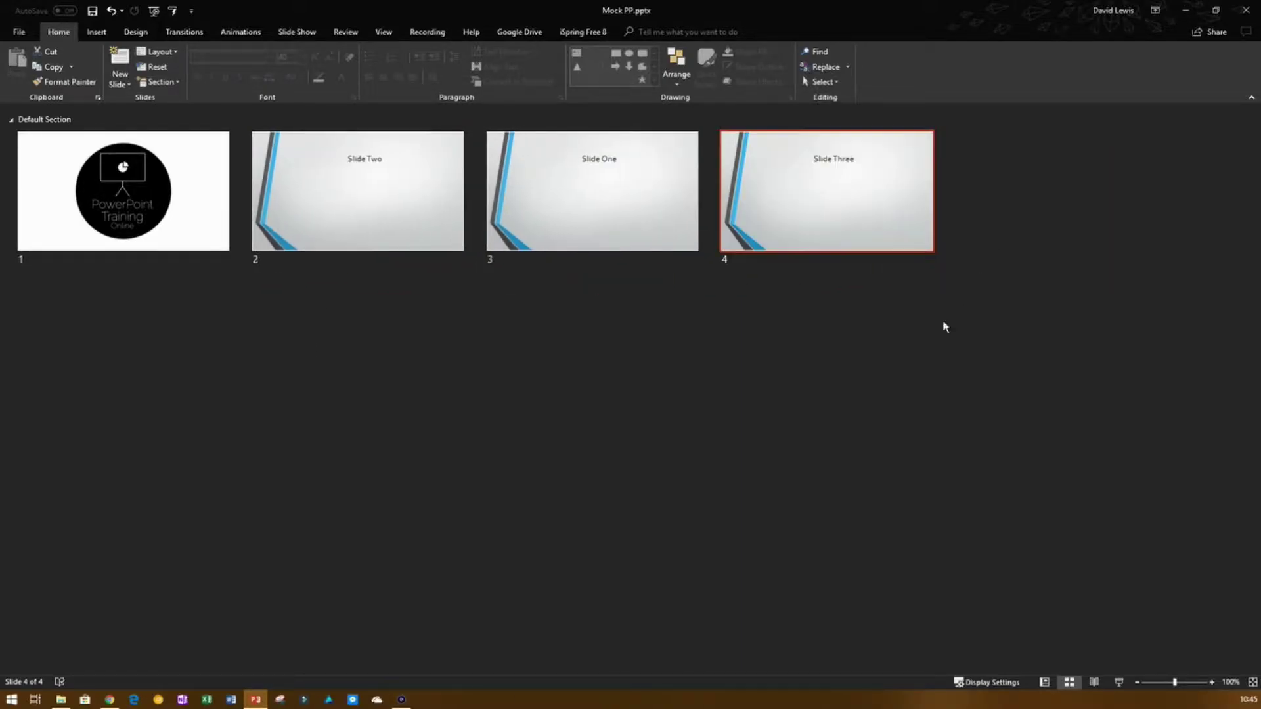
left_click_drag(632, 238, 276, 203)
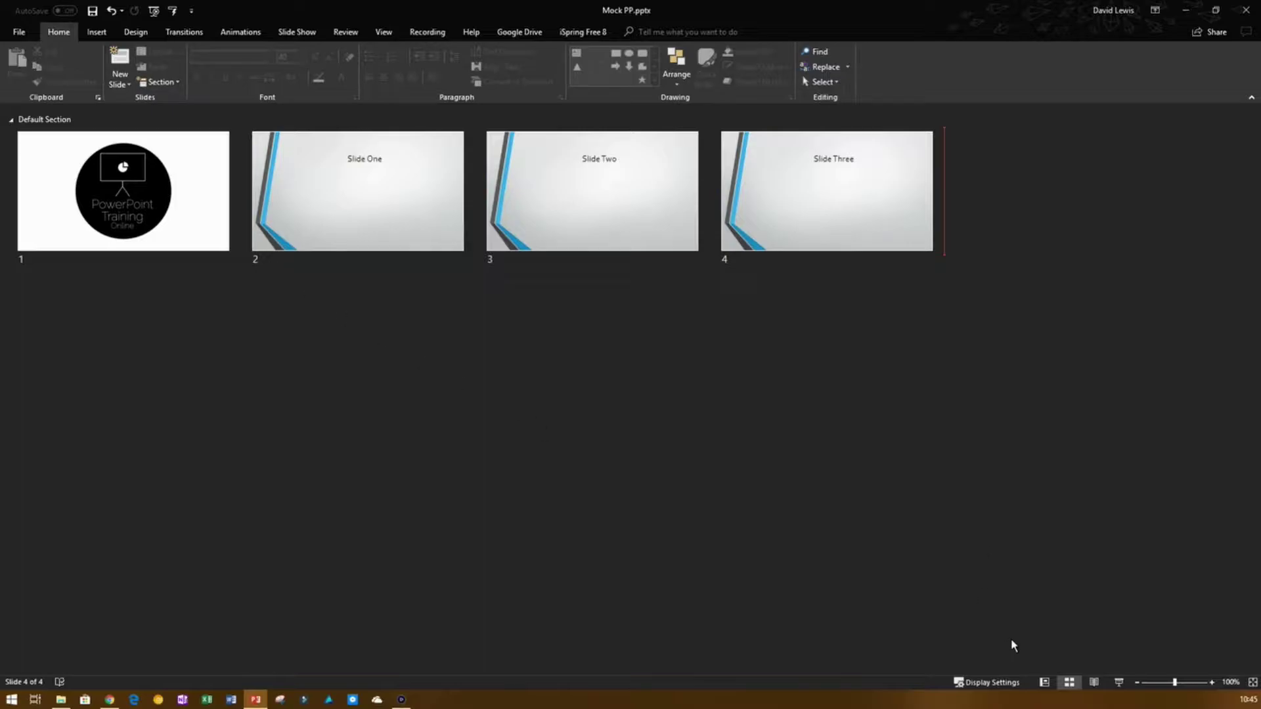
- Switch back to Normal view, check Slide Two and Slide One, and bring up the View ribbon
left_click(1045, 684)
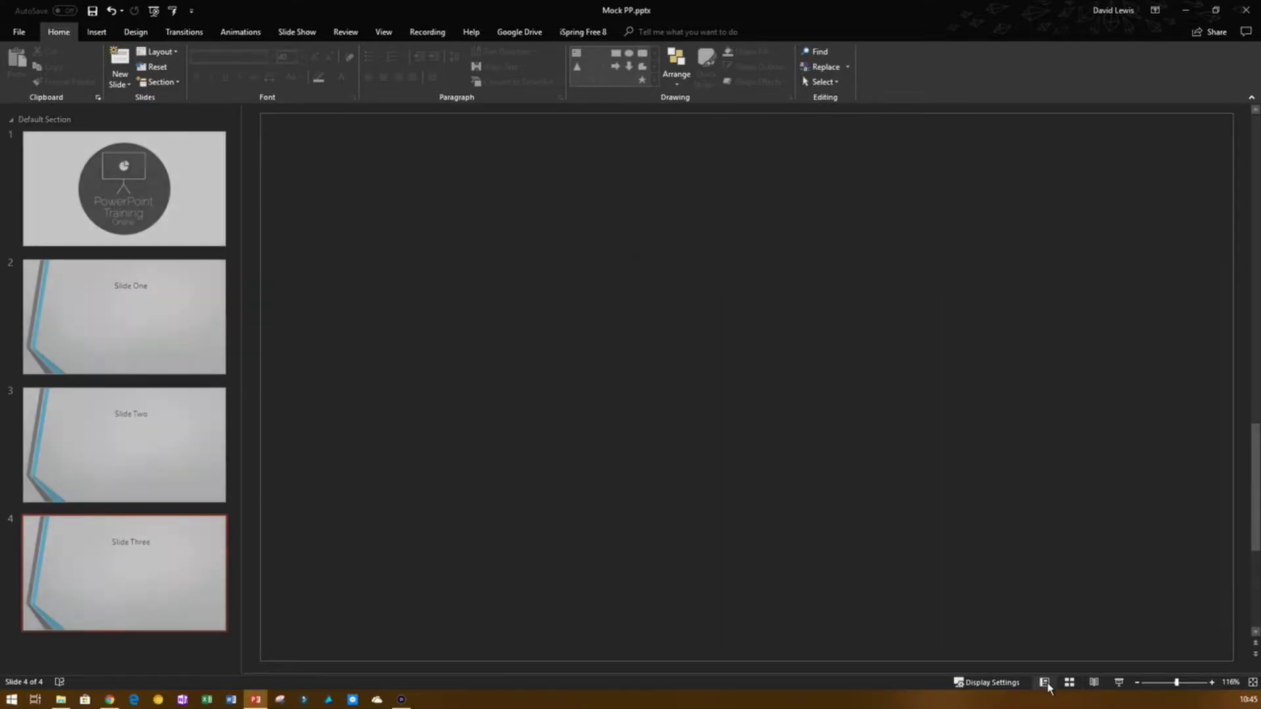
left_click(178, 302)
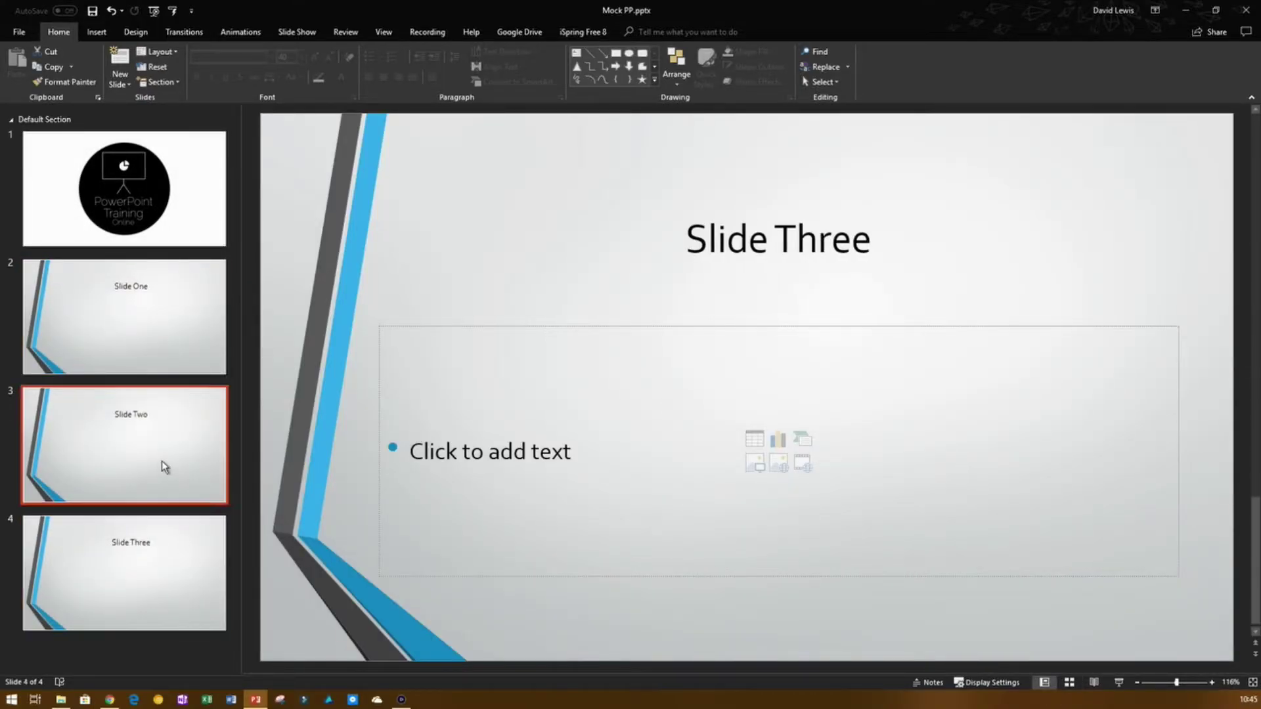
left_click(178, 327)
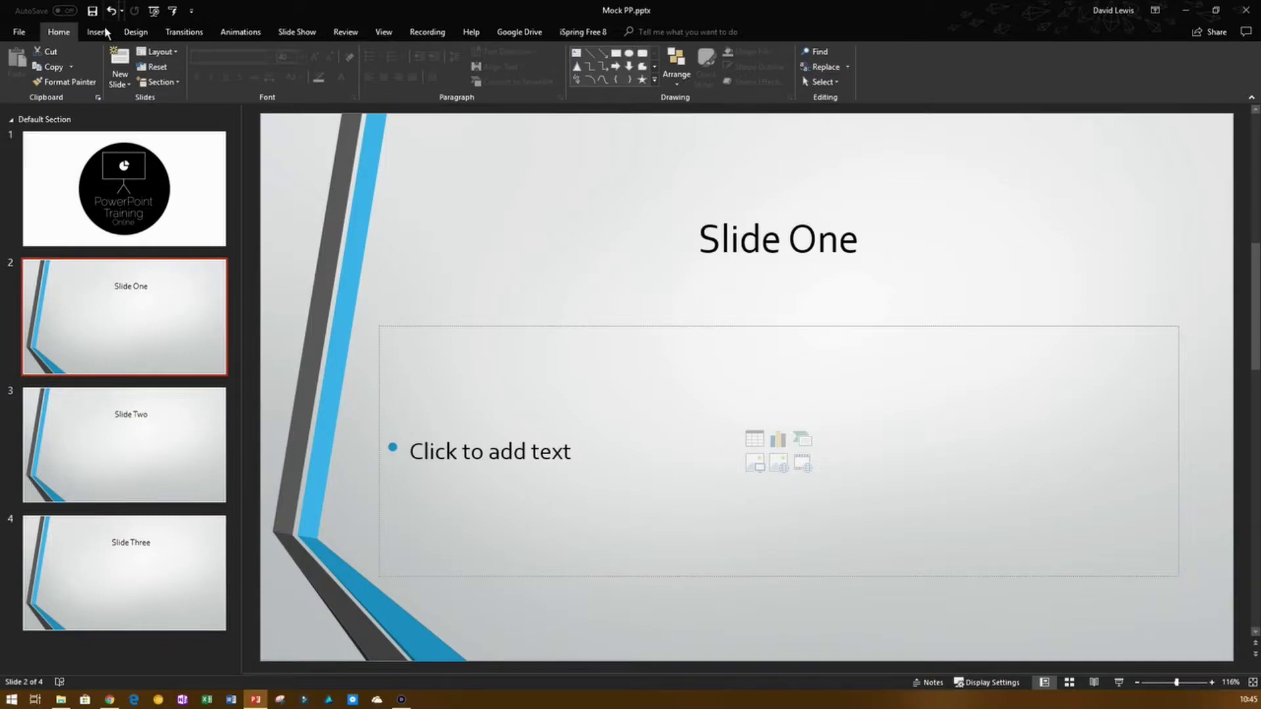
left_click(388, 32)
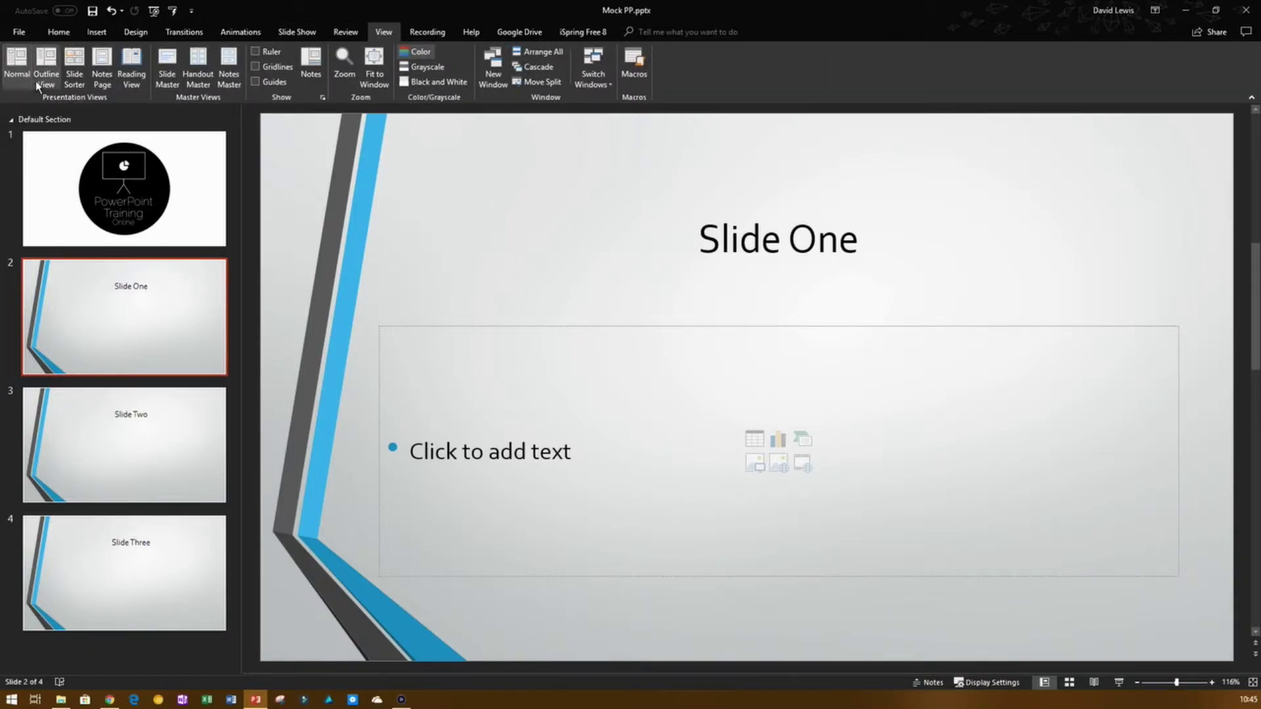
- Display the deck in Slide Sorter view with no slide selected
left_click(77, 76)
left_click(417, 392)
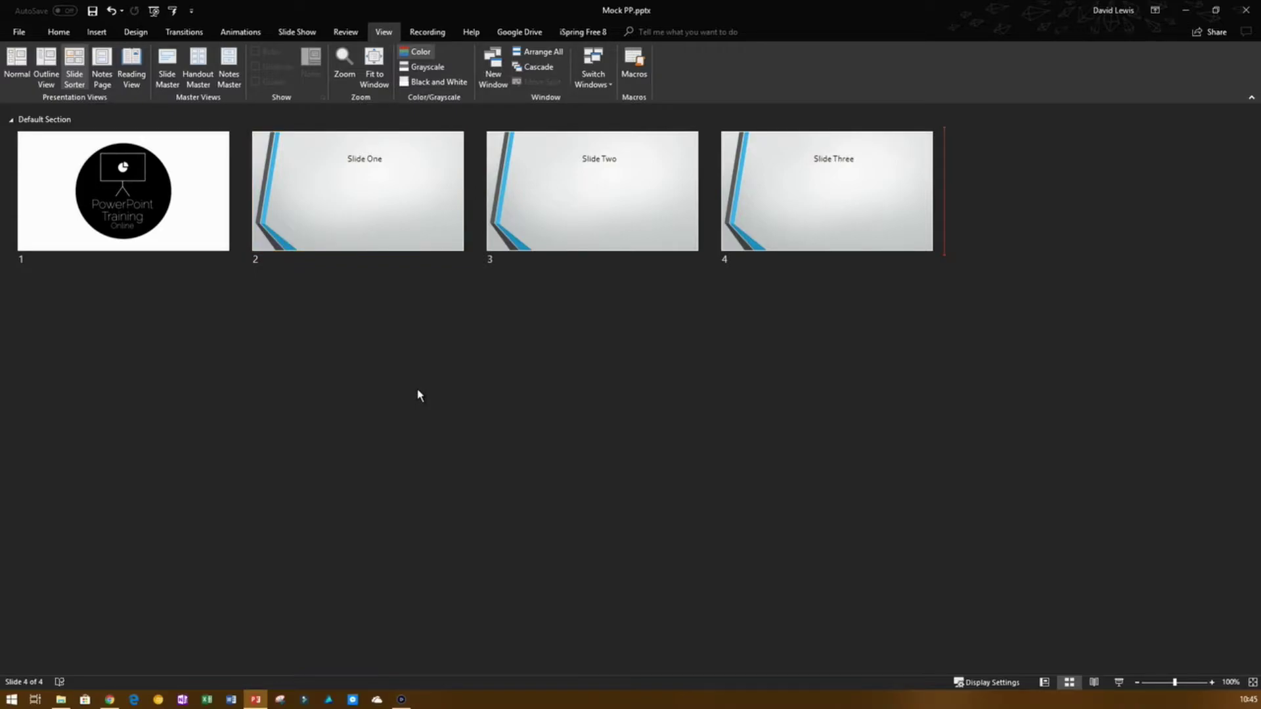